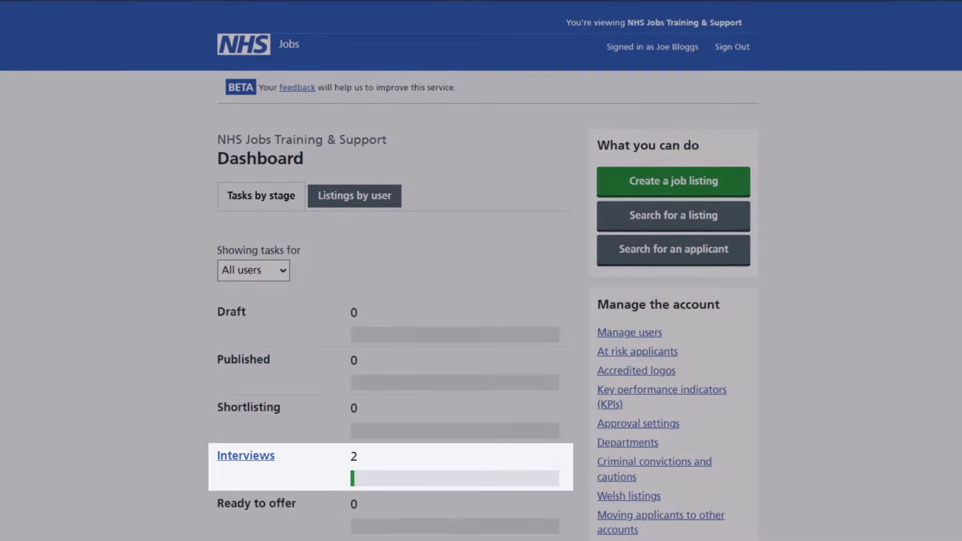
From Interviews, start inviting the shortlisted applicants for the first Nurse listing.
scroll(481, 270, down, 3)
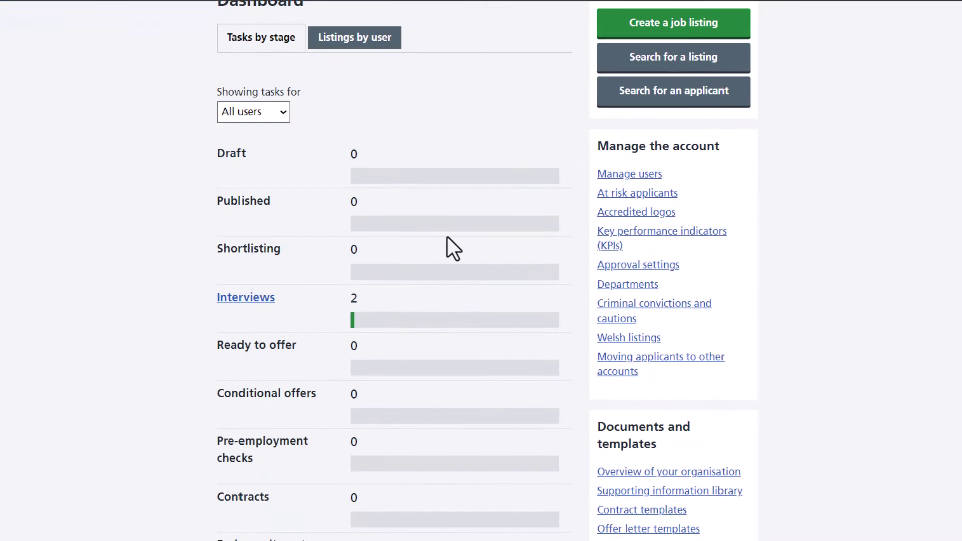
click(257, 299)
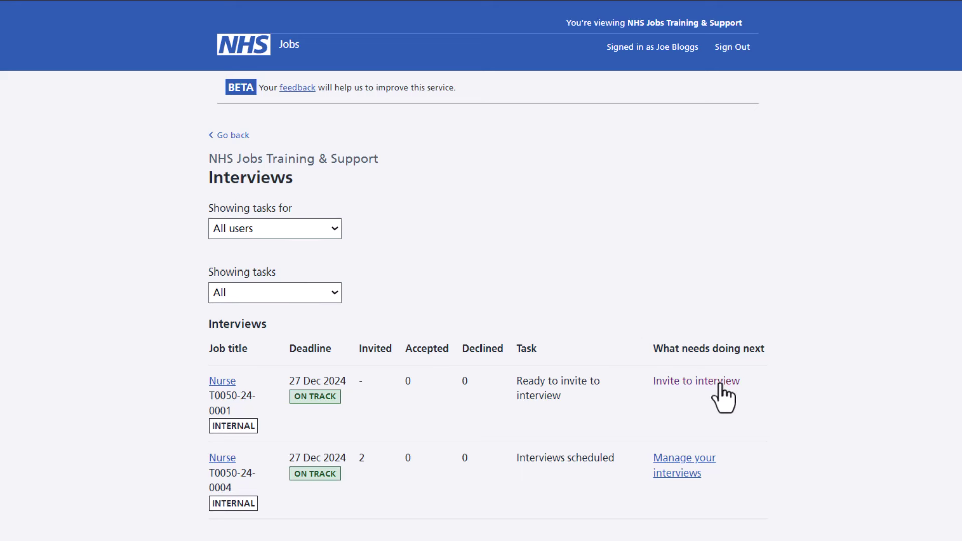
click(720, 384)
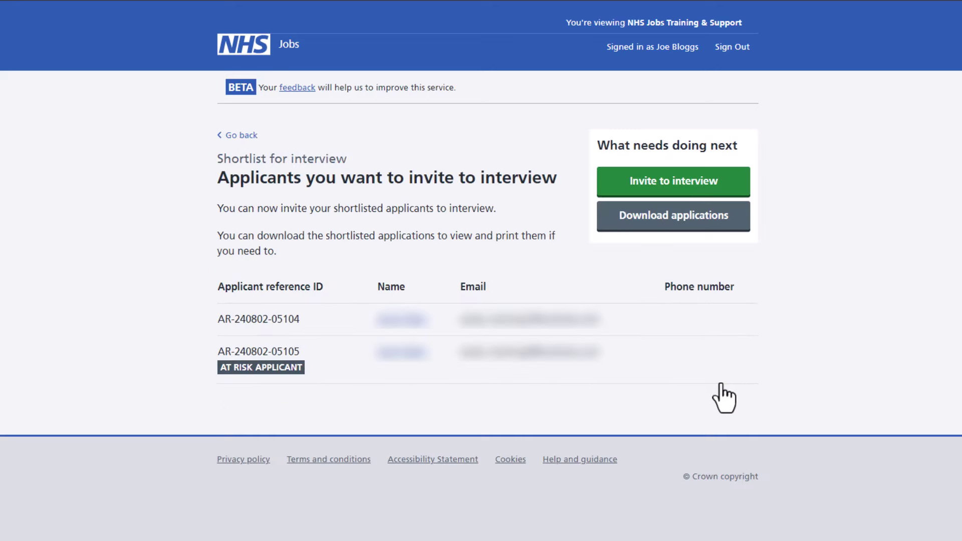
click(734, 185)
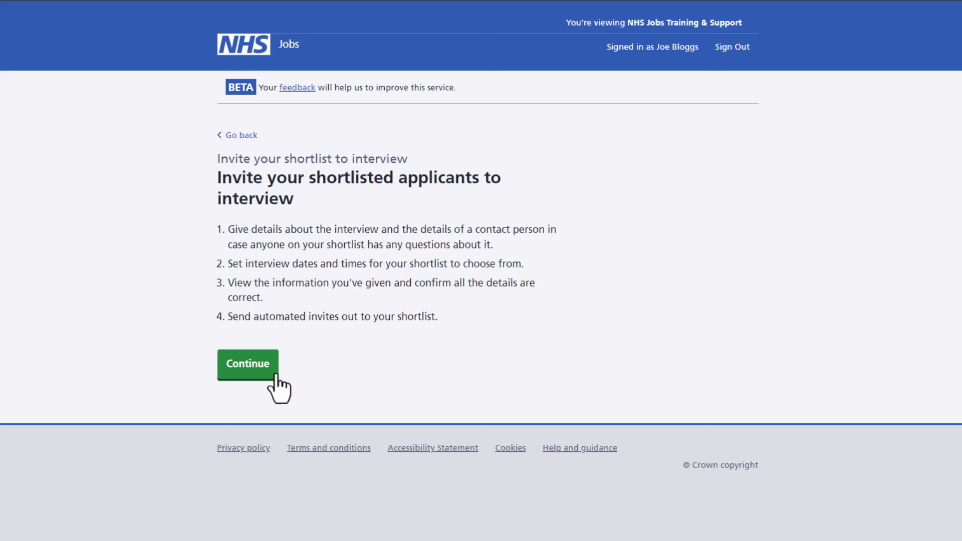
Choose in-person panel interviews and answer No to holding them at the job's address.
click(271, 377)
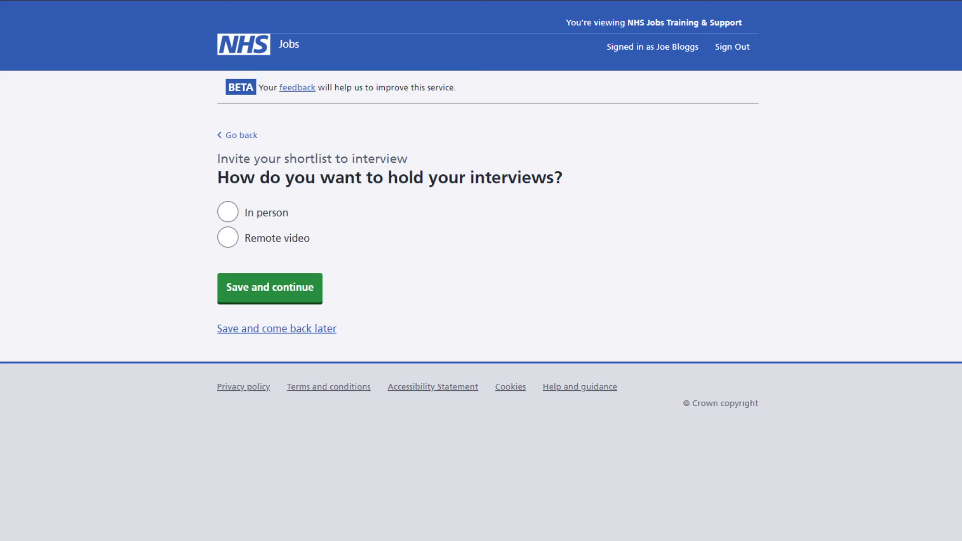
click(276, 220)
click(305, 301)
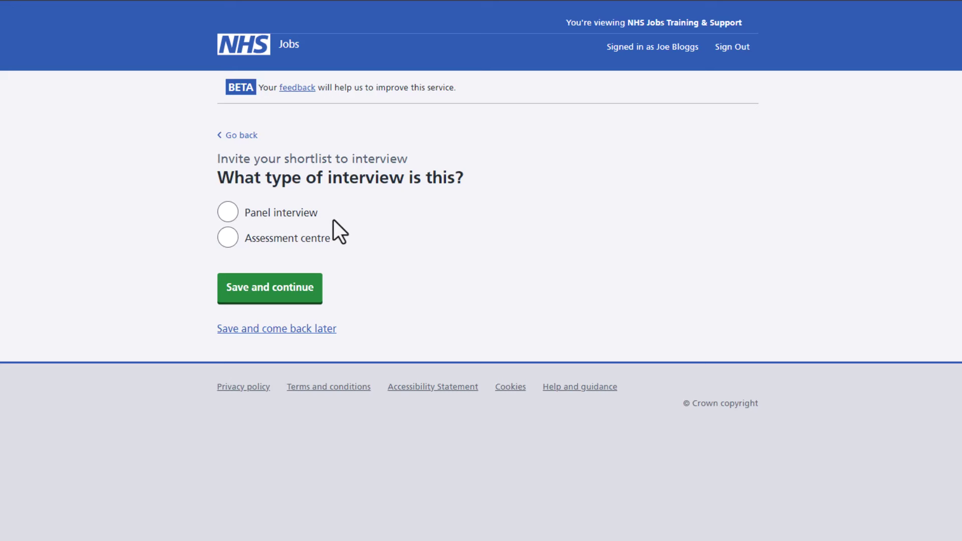
click(313, 215)
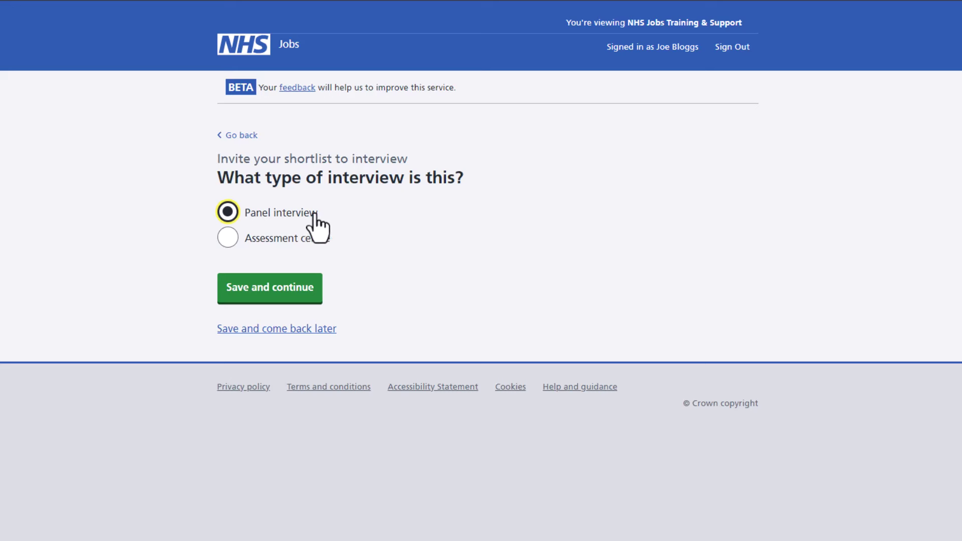
click(319, 290)
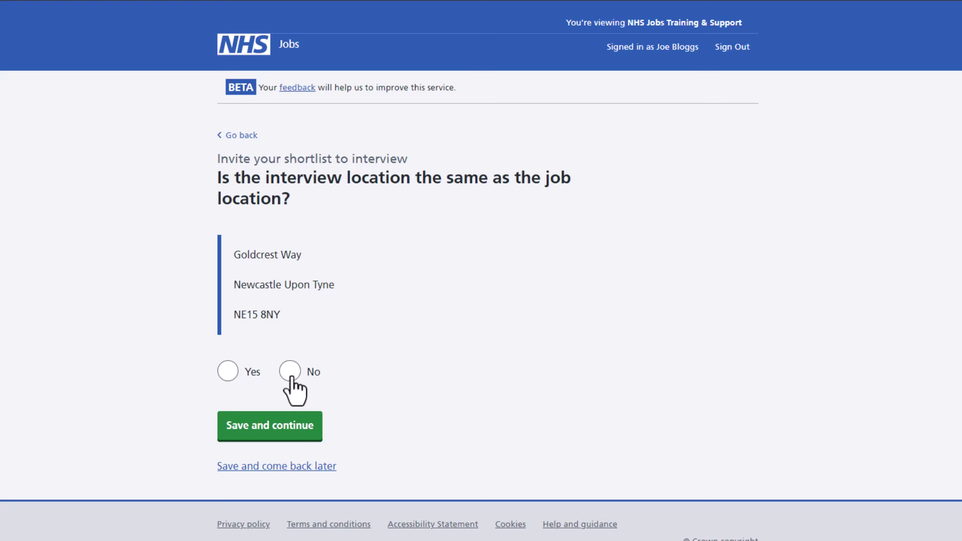
click(291, 375)
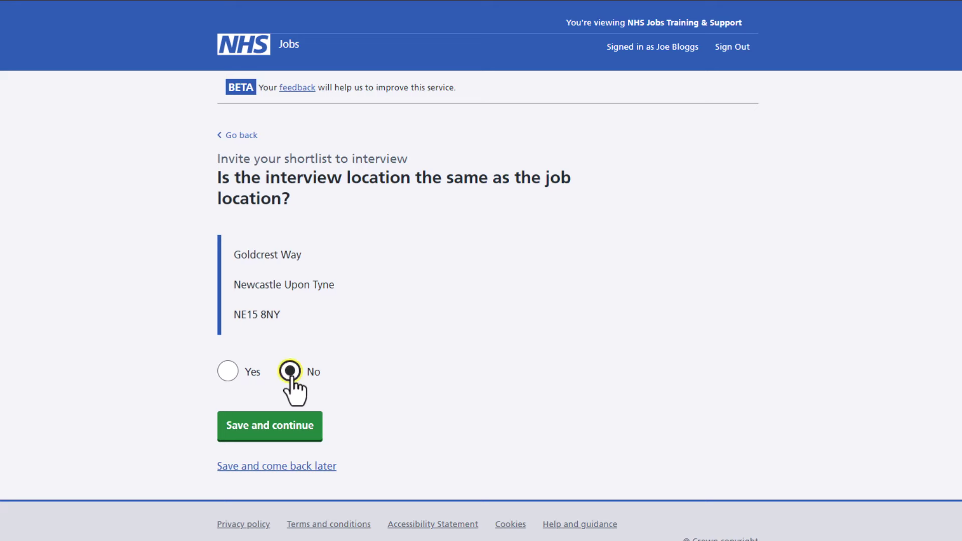
Look up addresses for postcode NE15 8NY and opt to add an address not listed.
click(317, 441)
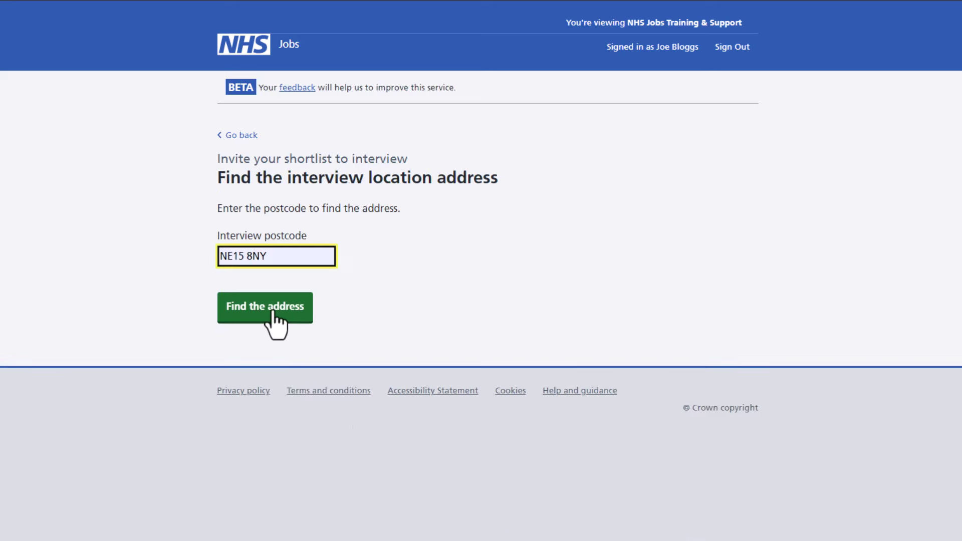
click(272, 311)
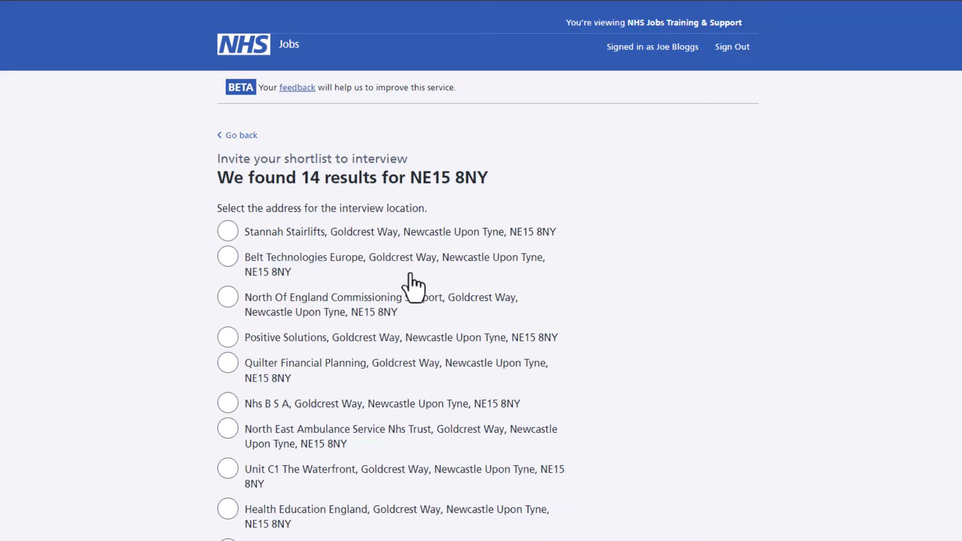
scroll(413, 285, down, 5)
click(348, 173)
scroll(627, 359, down, 3)
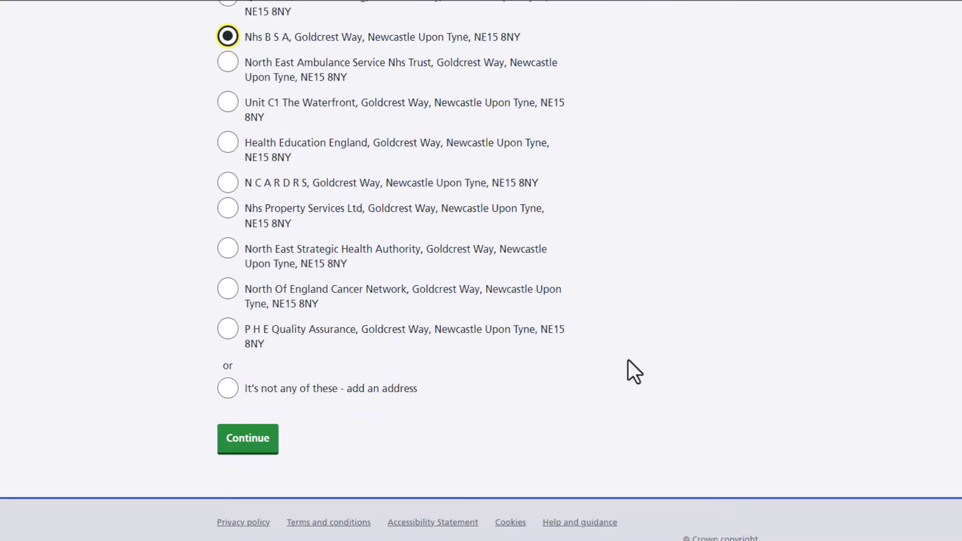
click(400, 390)
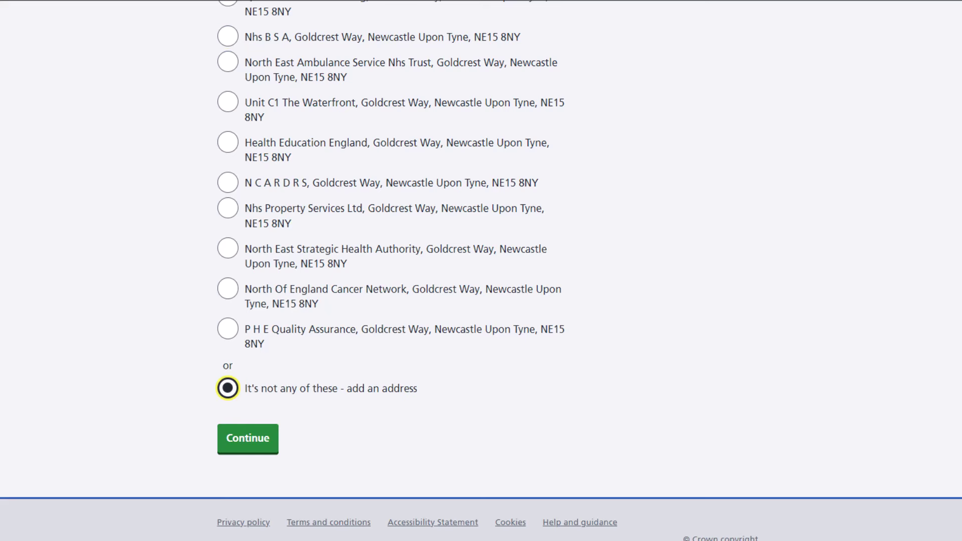
click(269, 452)
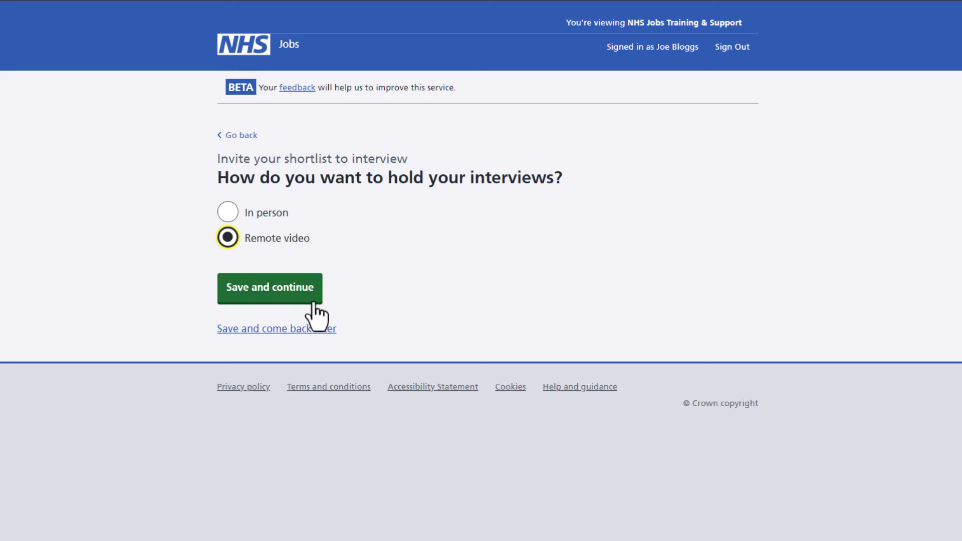
Save Remote video as the format, require a presentation, and paste the 5-minute suitability presentation details.
click(313, 301)
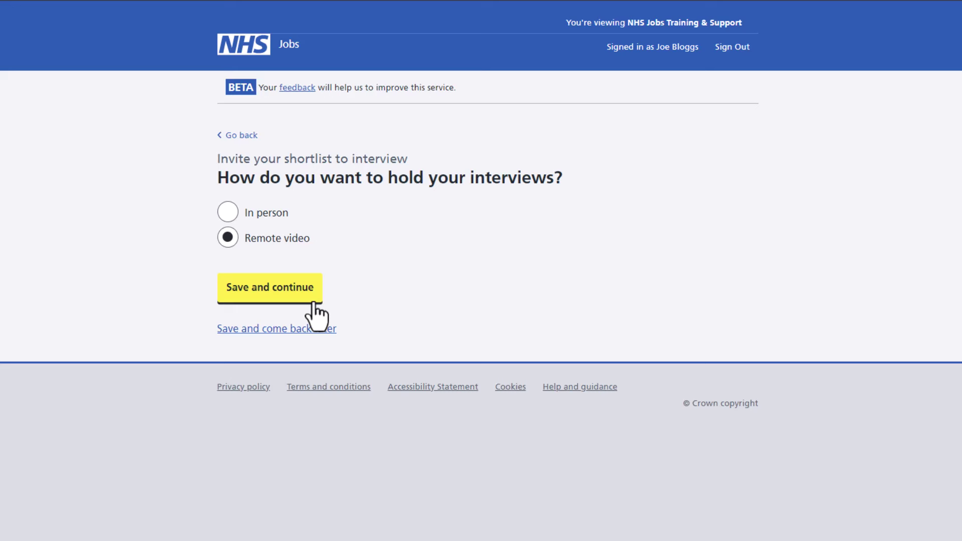
click(250, 234)
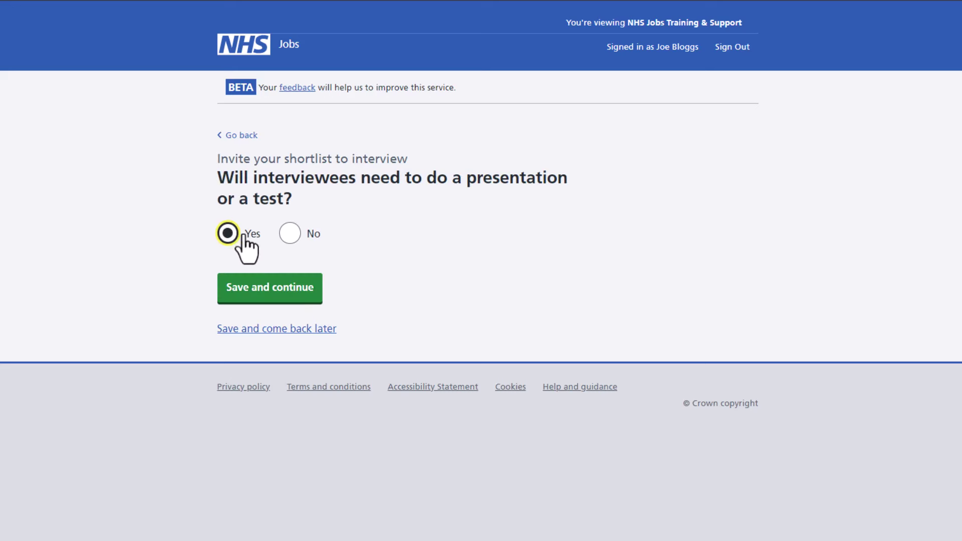
click(319, 299)
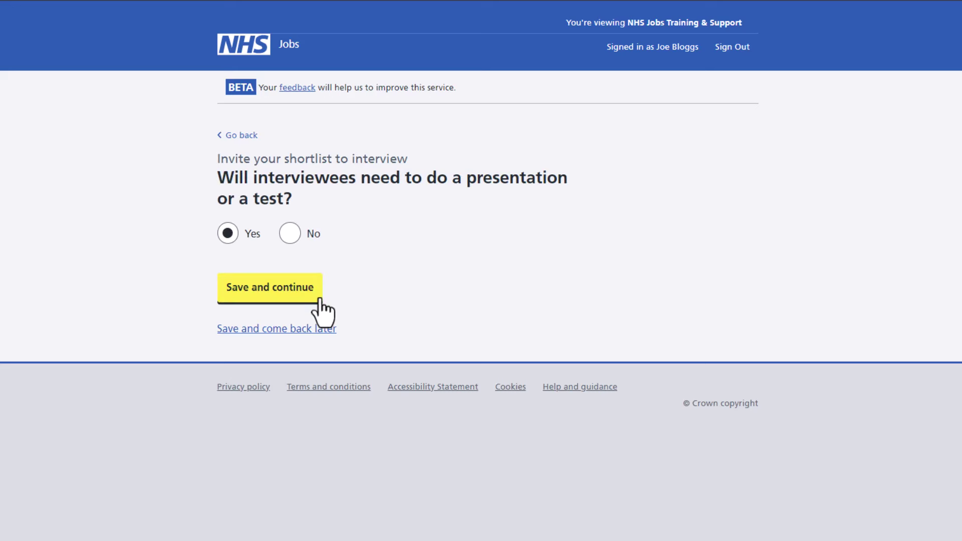
text(You will need to deliver a 5 minute presentation on your suitability for the role.)
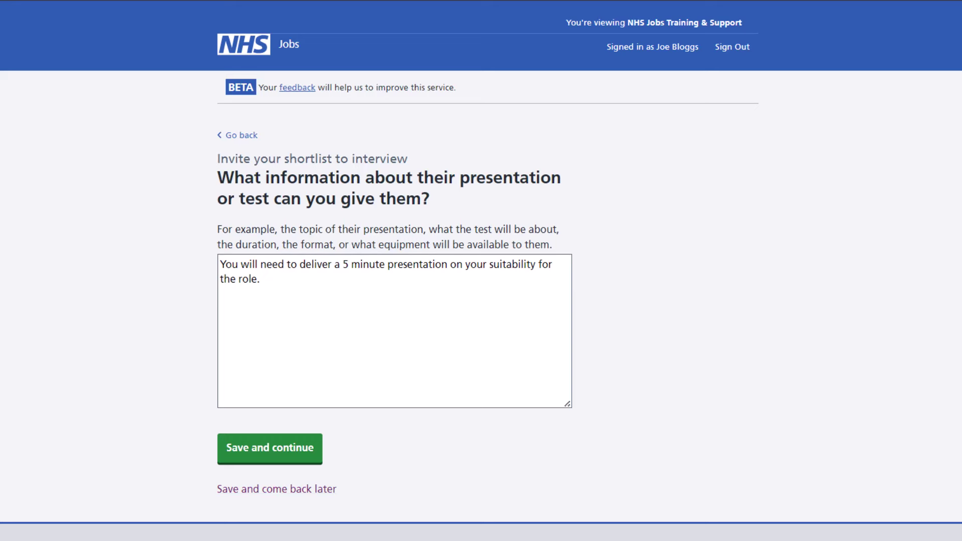
Save the presentation details and set the job advert's point of contact as the interview contact.
click(269, 456)
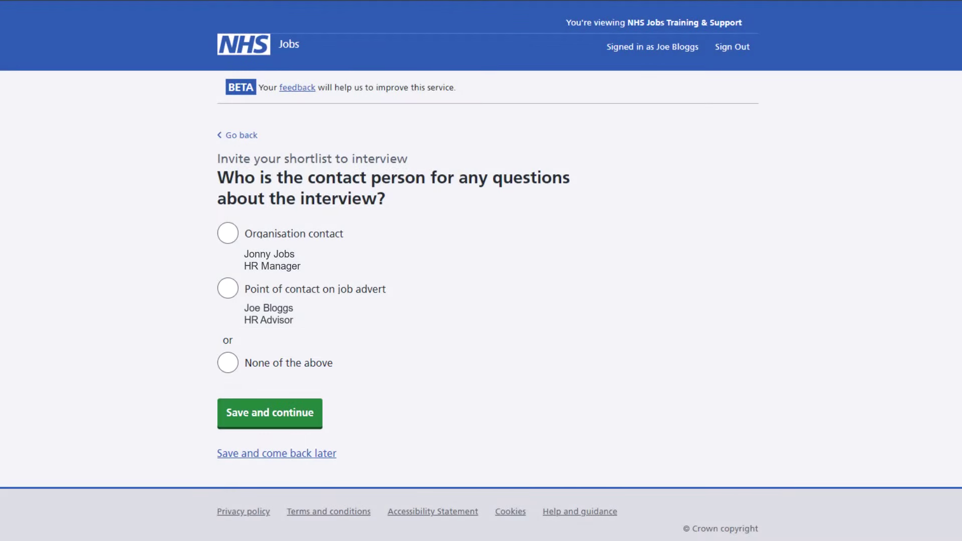
click(227, 288)
click(312, 425)
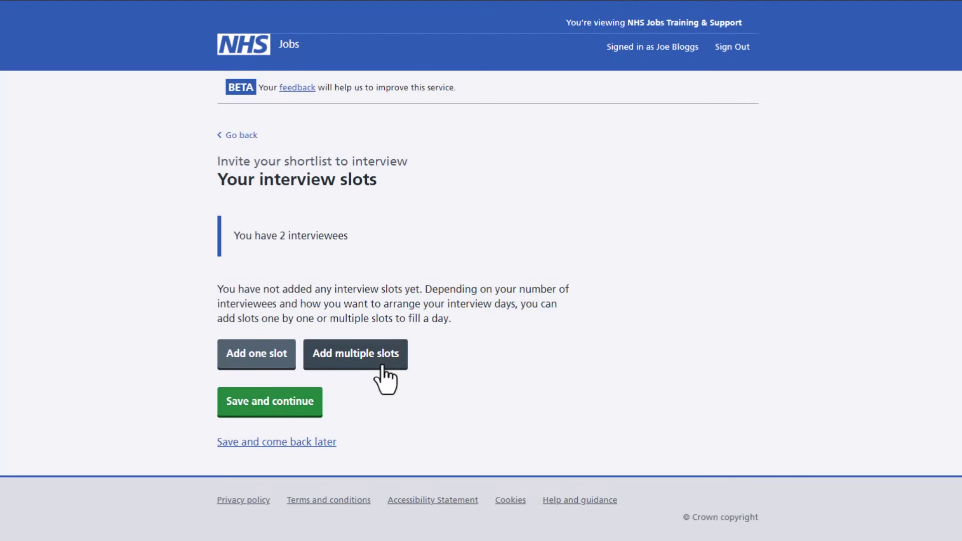
Choose Add multiple slots on the Your interview slots page.
click(382, 368)
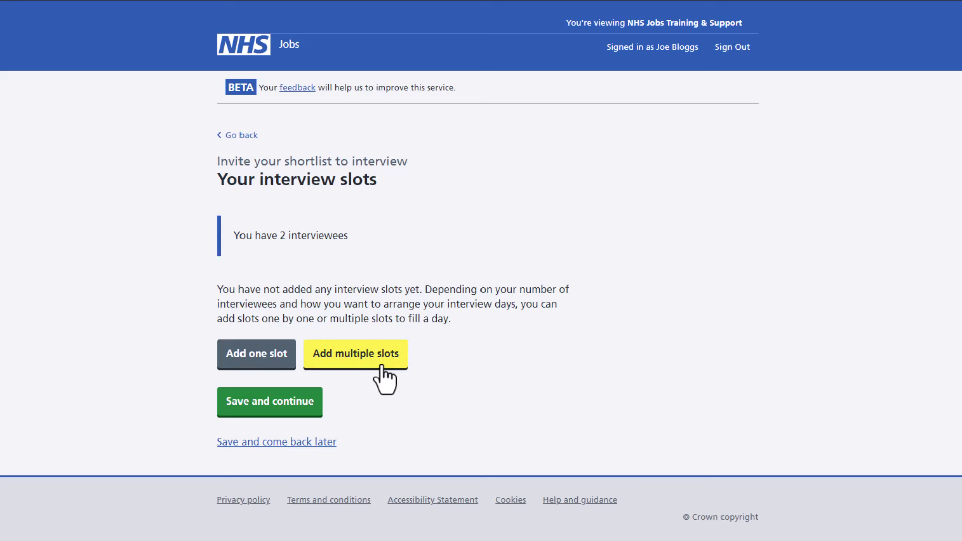
Enter interview date 31/12/2024, first start time 10:00 and 2 slots.
scroll(219, 135, down, 5)
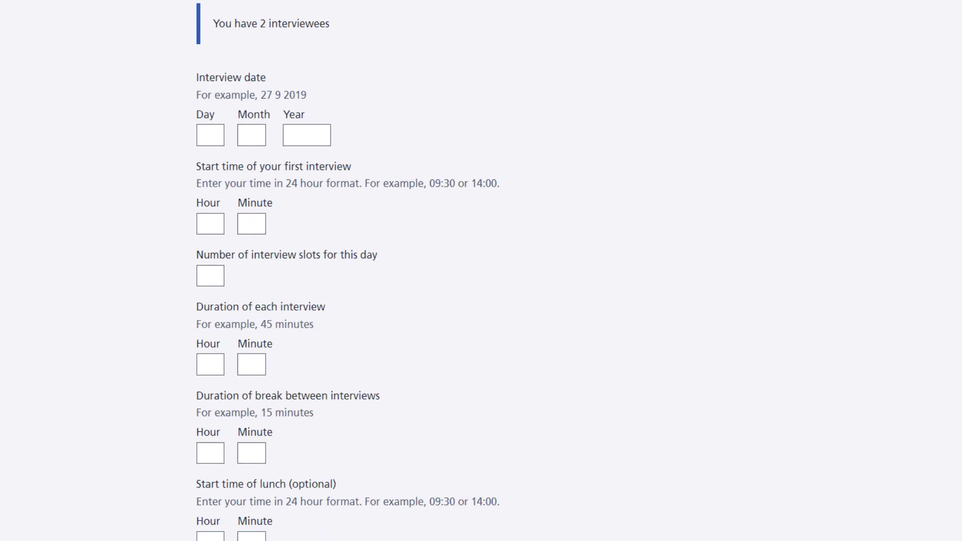
click(219, 135)
text(31)
key(Tab)
text(12)
key(Tab)
text(2024)
key(Tab)
text(10)
key(Tab)
text(00)
key(Tab)
text(2)
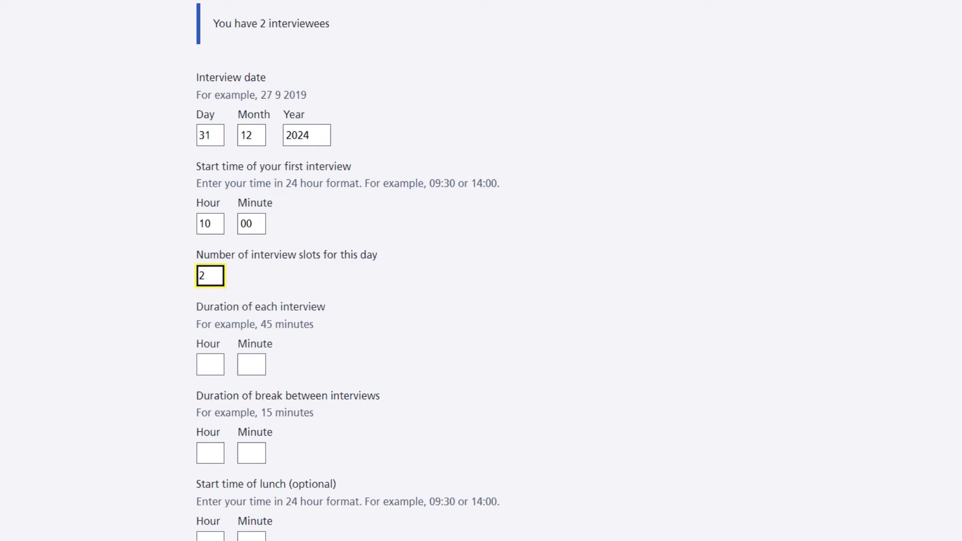
Set 45-minute interviews, 15-minute breaks and a 45-minute lunch at 12:00, then save the slots.
scroll(346, 270, down, 3)
scroll(345, 270, down, 2)
key(Tab)
text(0)
key(Tab)
text(45)
key(Tab)
text(0)
key(Tab)
text(15)
key(Tab)
text(12)
key(Tab)
text(00)
key(Tab)
text(0)
key(Tab)
text(45)
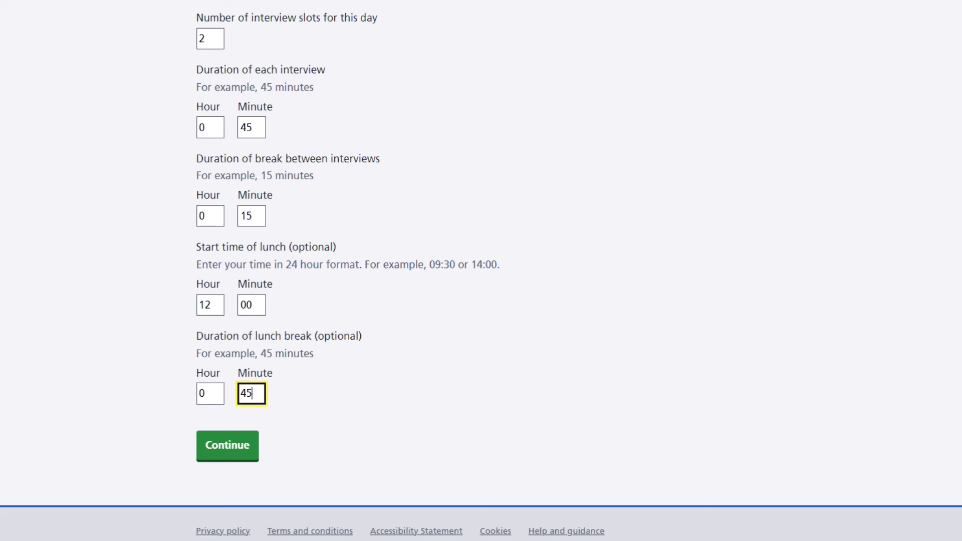
click(246, 457)
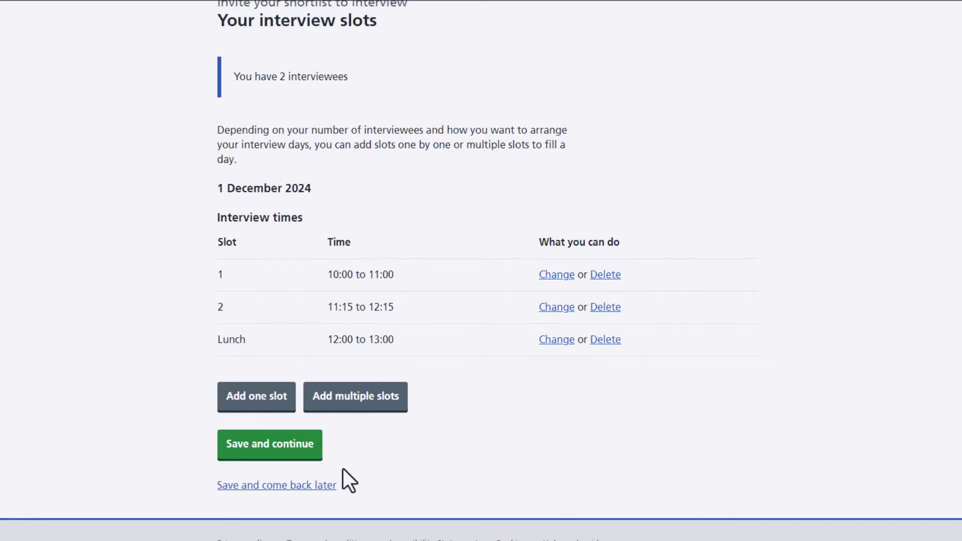
click(314, 457)
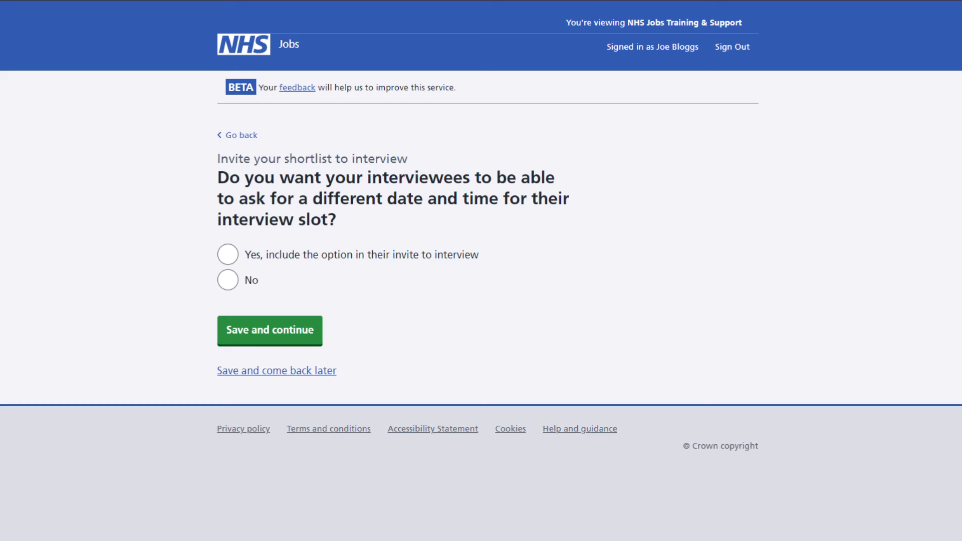
Allow requests for another date and time, keep the shortlisting lead as interview lead, add no panelists.
click(350, 258)
click(309, 339)
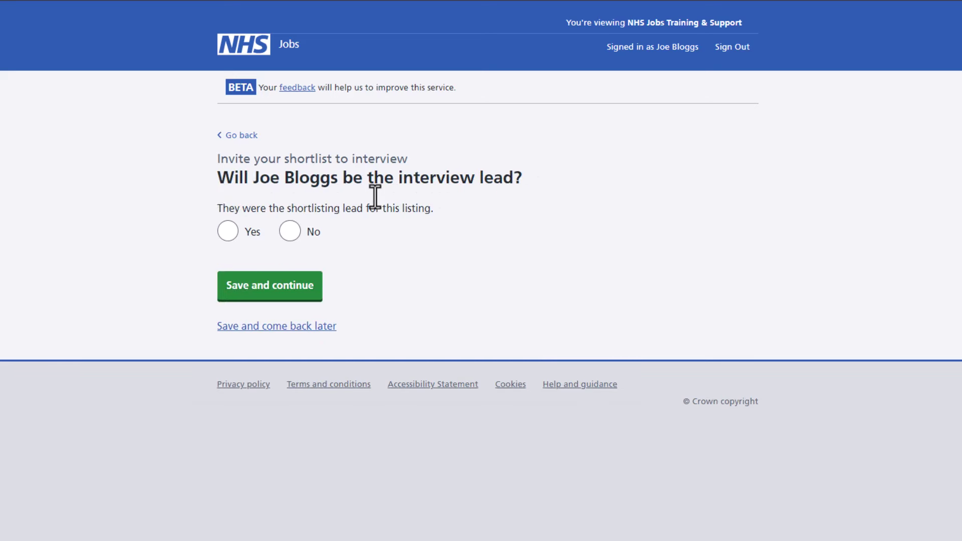
click(234, 240)
click(314, 298)
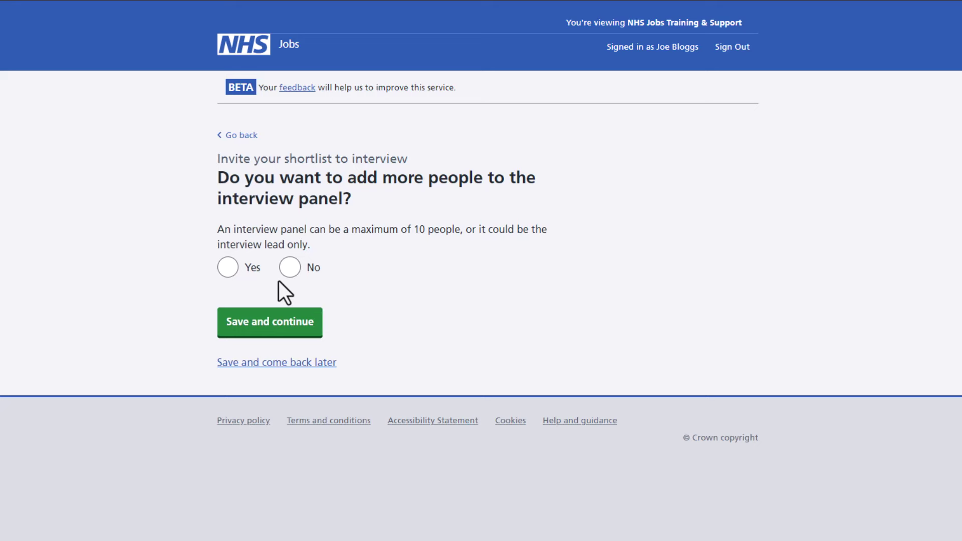
click(290, 268)
click(315, 330)
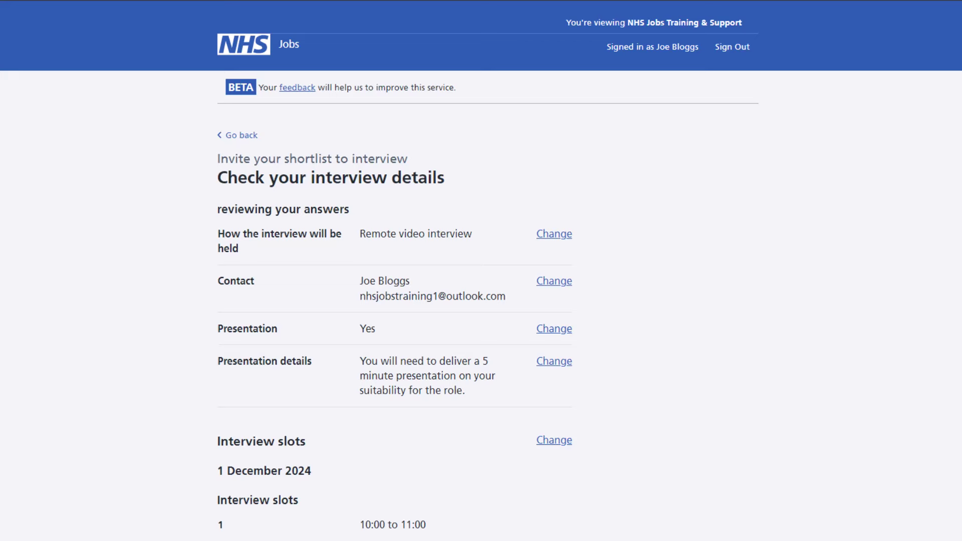
Review the interview details summary and send the invites to the Nurse shortlist.
scroll(481, 270, down, 6)
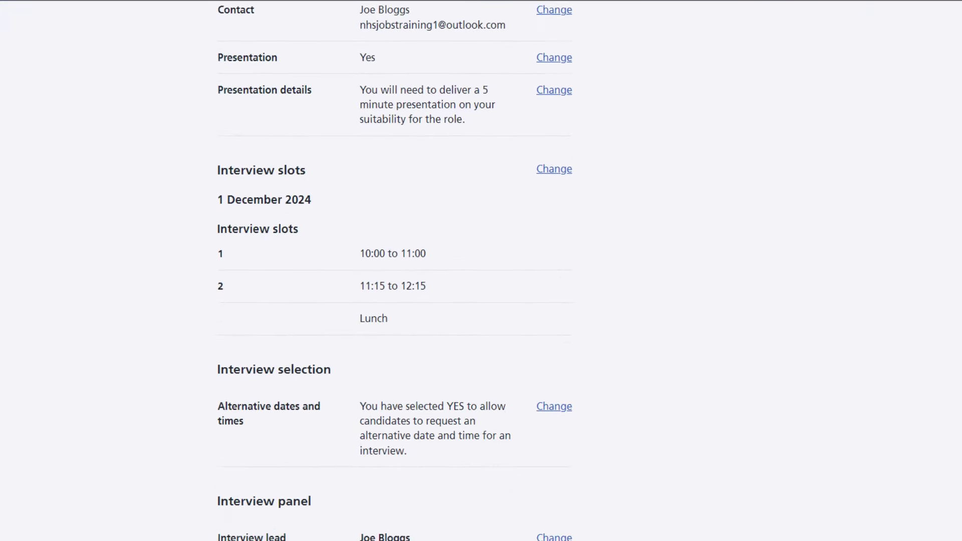
scroll(480, 271, down, 6)
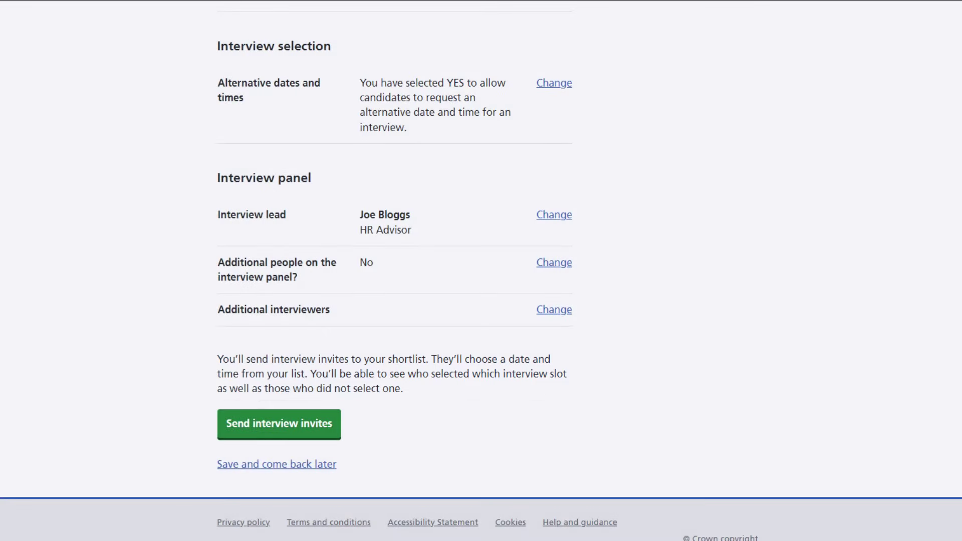
click(275, 434)
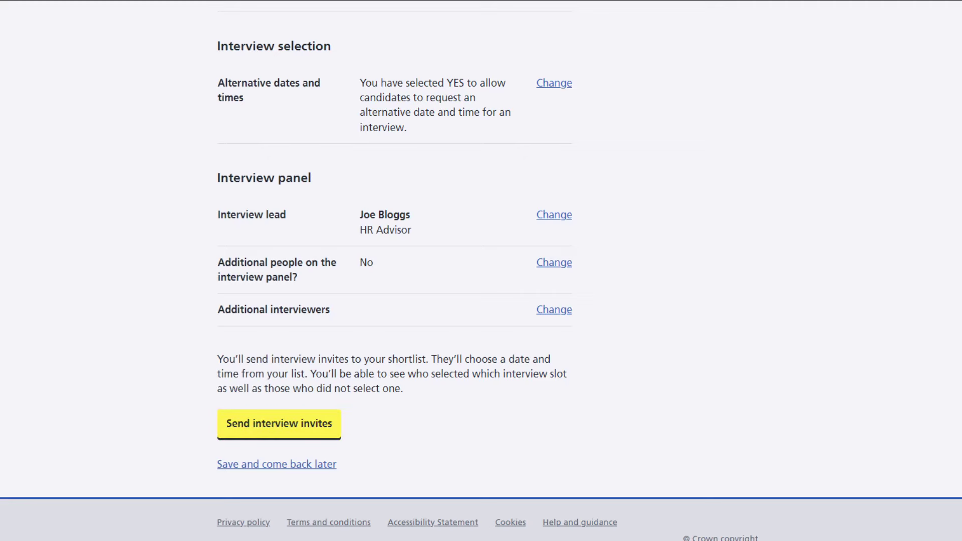
scroll(481, 271, down, 2)
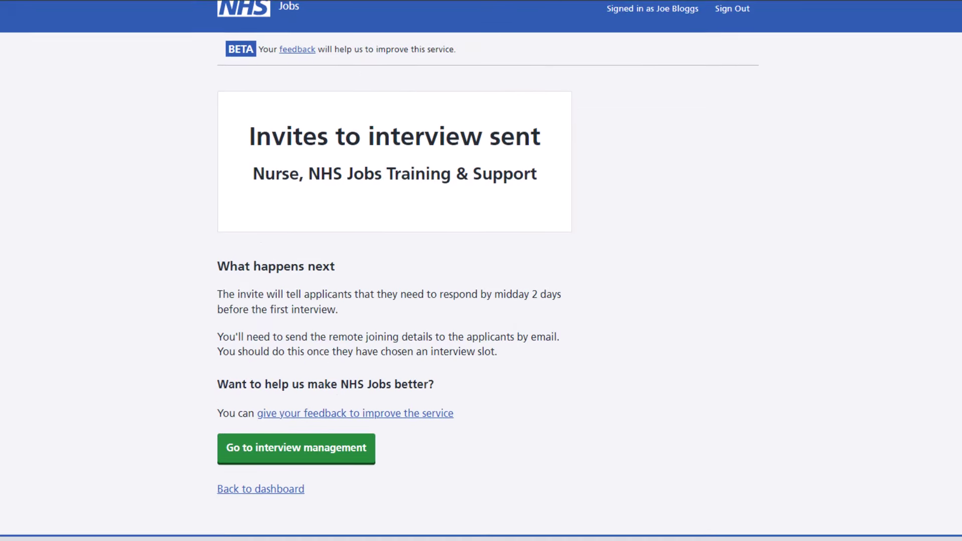